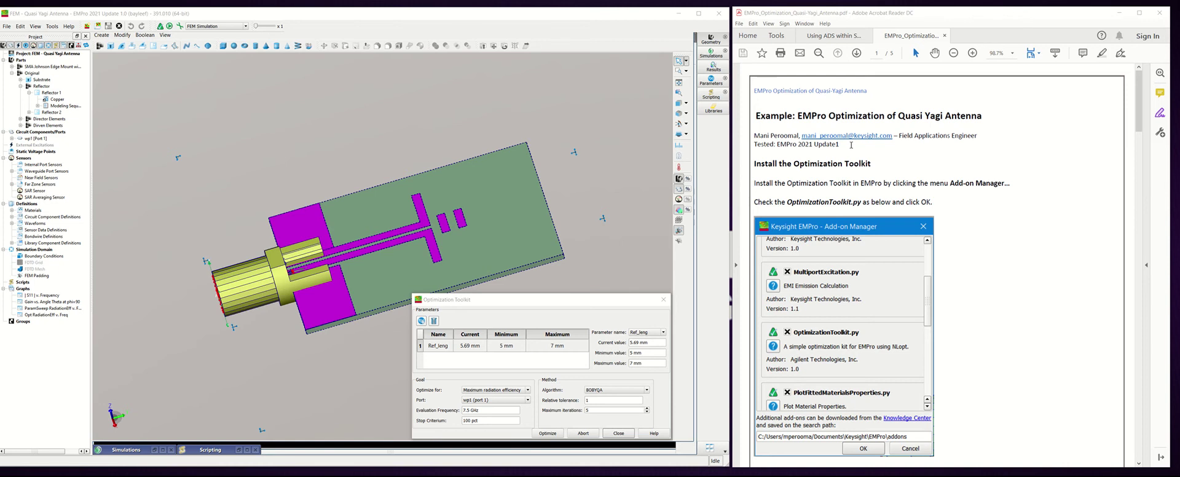
- Scroll the PDF guide down past the Parameter Sweep note
{"action": "scroll", "coordinate": [1033, 326], "scroll_direction": "down", "scroll_amount": 2}
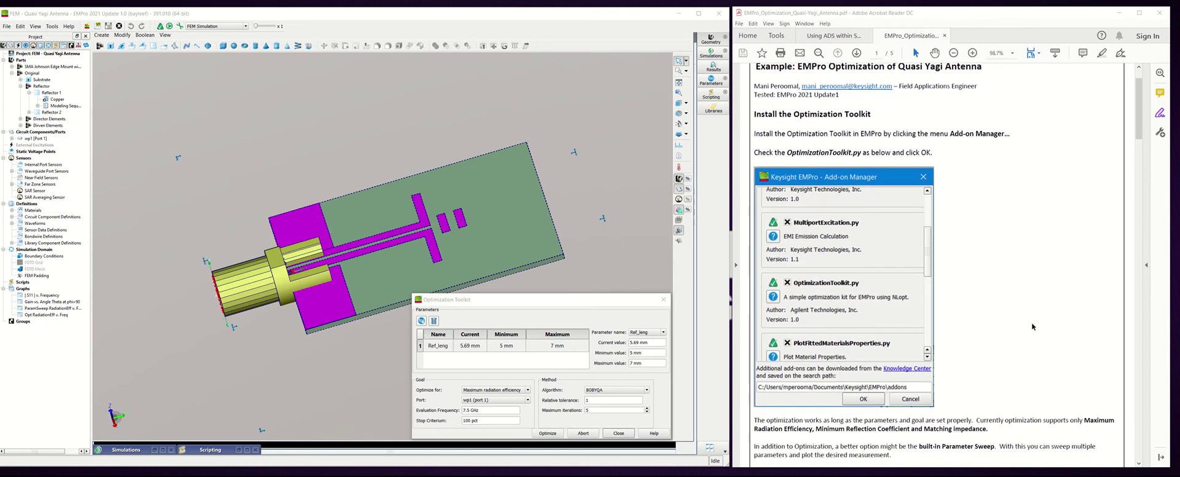
{"action": "scroll", "coordinate": [1033, 327], "scroll_direction": "down", "scroll_amount": 1}
{"action": "scroll", "coordinate": [1032, 326], "scroll_direction": "up", "scroll_amount": 2}
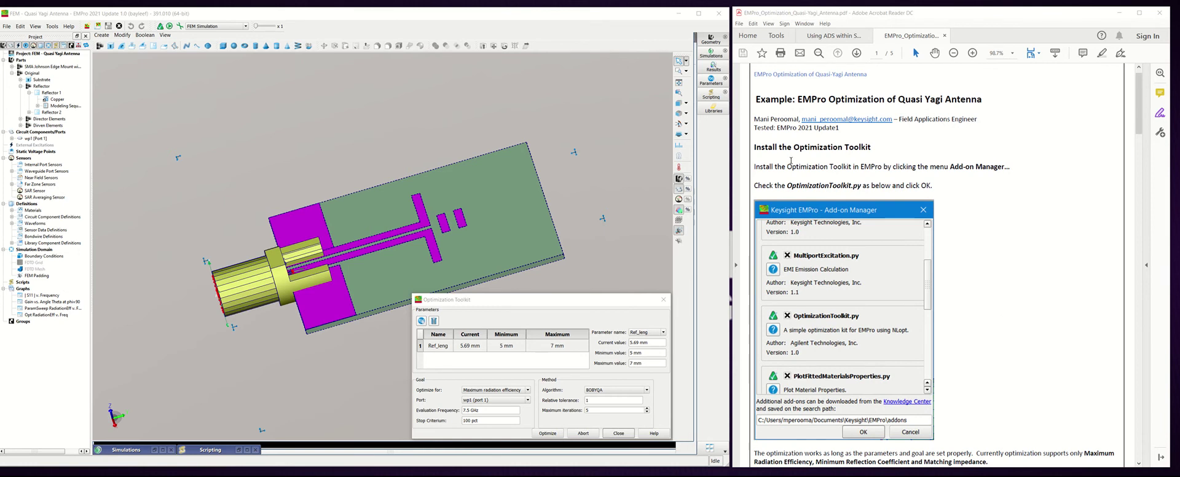
{"action": "scroll", "coordinate": [1032, 326], "scroll_direction": "down", "scroll_amount": 1}
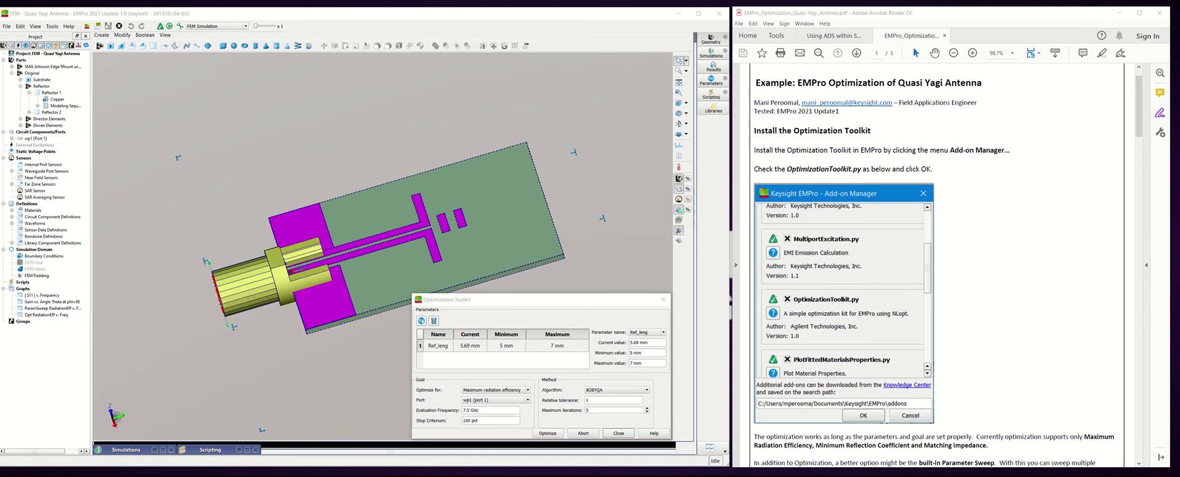
- Open an empty Optimization Toolkit window from Tools, then close it
{"action": "left_click", "coordinate": [52, 26]}
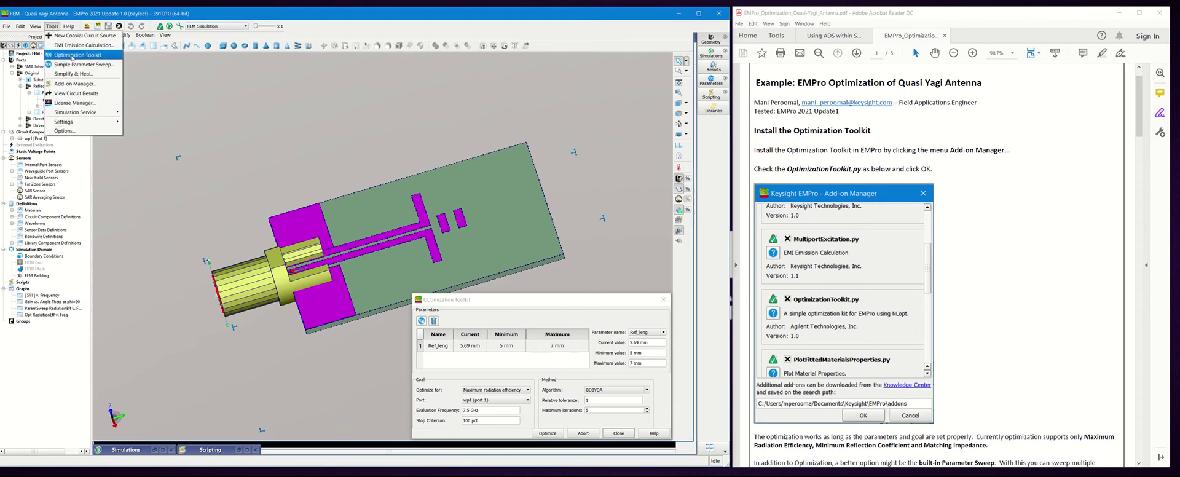
{"action": "left_click", "coordinate": [72, 55]}
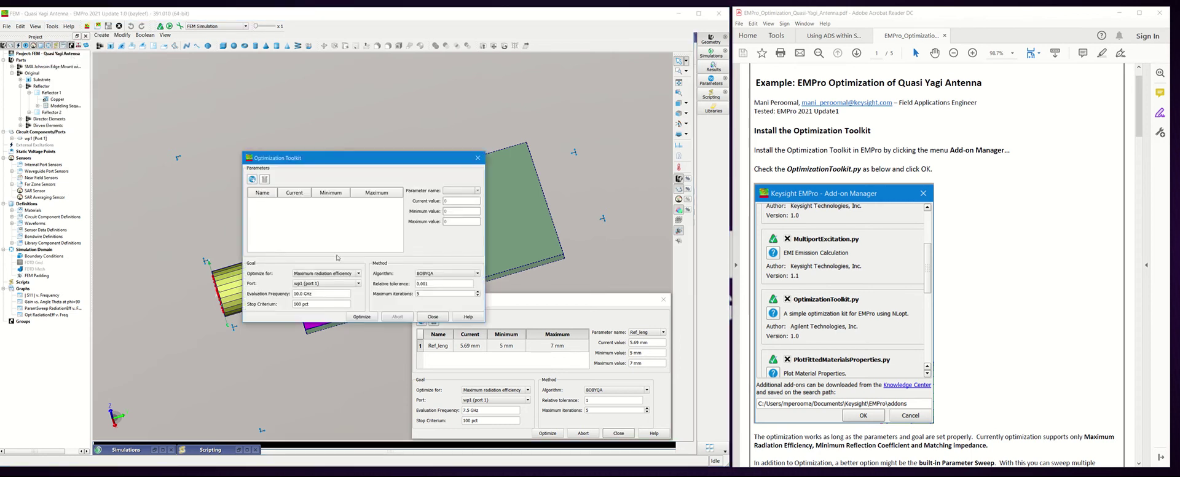
{"action": "left_click", "coordinate": [477, 158]}
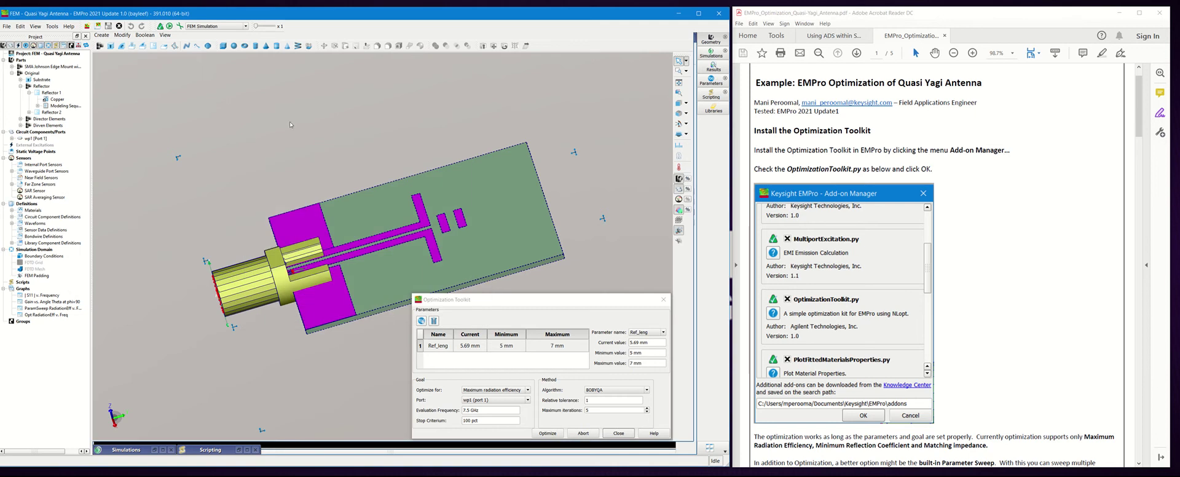
- Check the installed add-ons in the Add-on Manager, then close it
{"action": "left_click", "coordinate": [52, 27]}
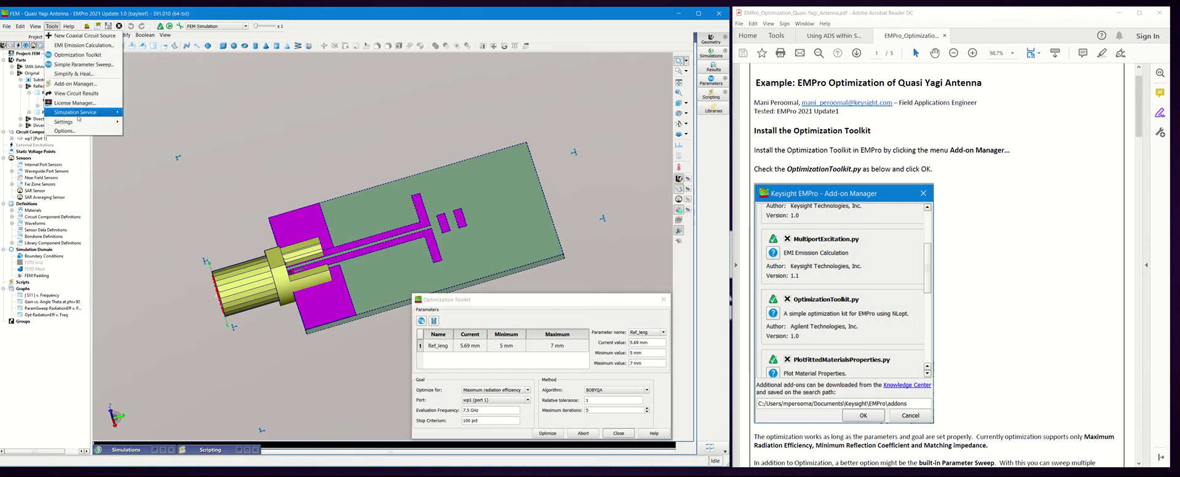
{"action": "left_click", "coordinate": [67, 84]}
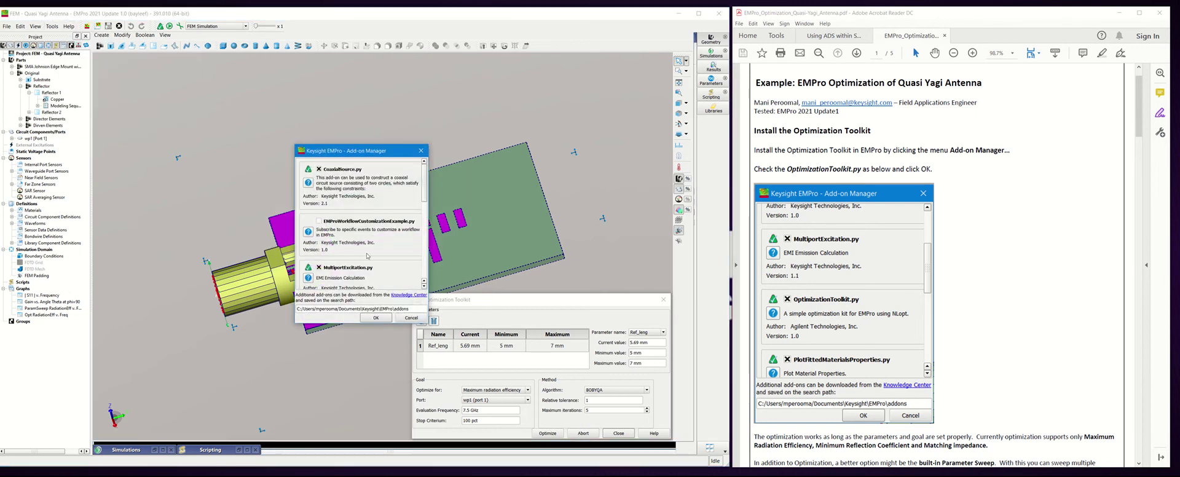
{"action": "scroll", "coordinate": [366, 256], "scroll_direction": "down", "scroll_amount": 2}
{"action": "scroll", "coordinate": [366, 256], "scroll_direction": "down", "scroll_amount": 1}
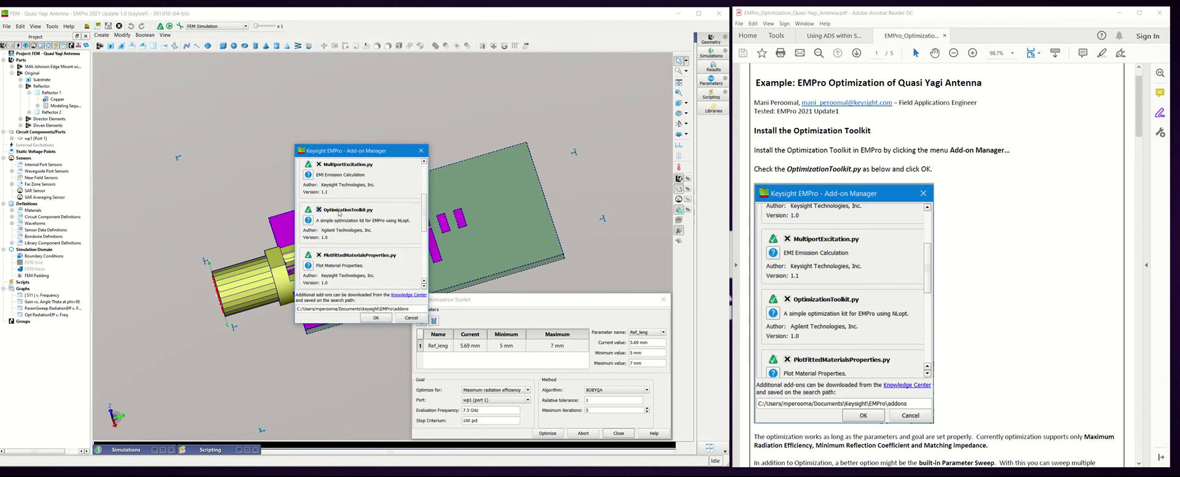
{"action": "left_click", "coordinate": [421, 151]}
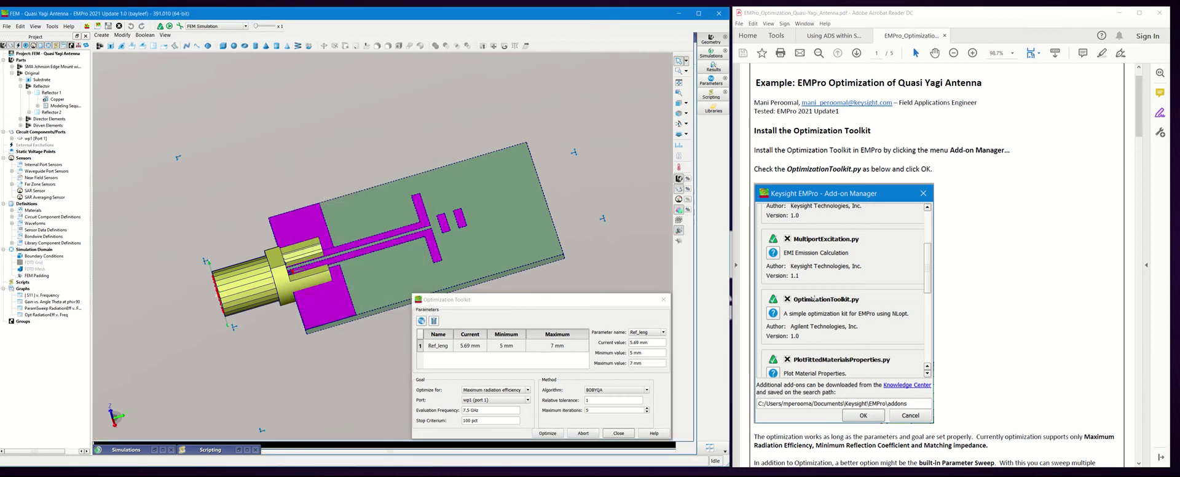
- Scroll the guide to the note listing radiation efficiency, reflection coefficient and impedance goals
{"action": "left_click", "coordinate": [1000, 336]}
{"action": "scroll", "coordinate": [1001, 337], "scroll_direction": "down", "scroll_amount": 3}
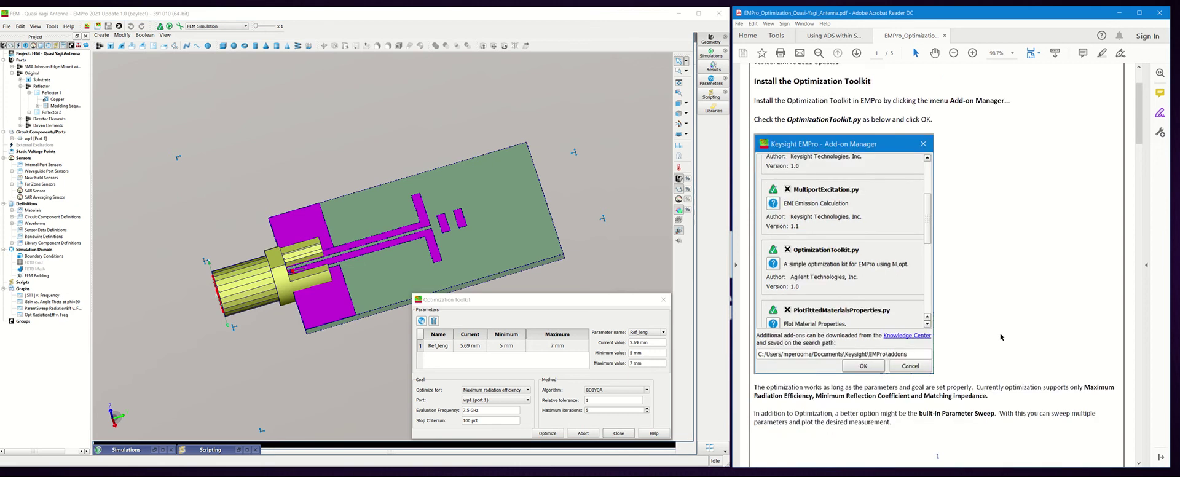
{"action": "scroll", "coordinate": [1000, 336], "scroll_direction": "down", "scroll_amount": 1}
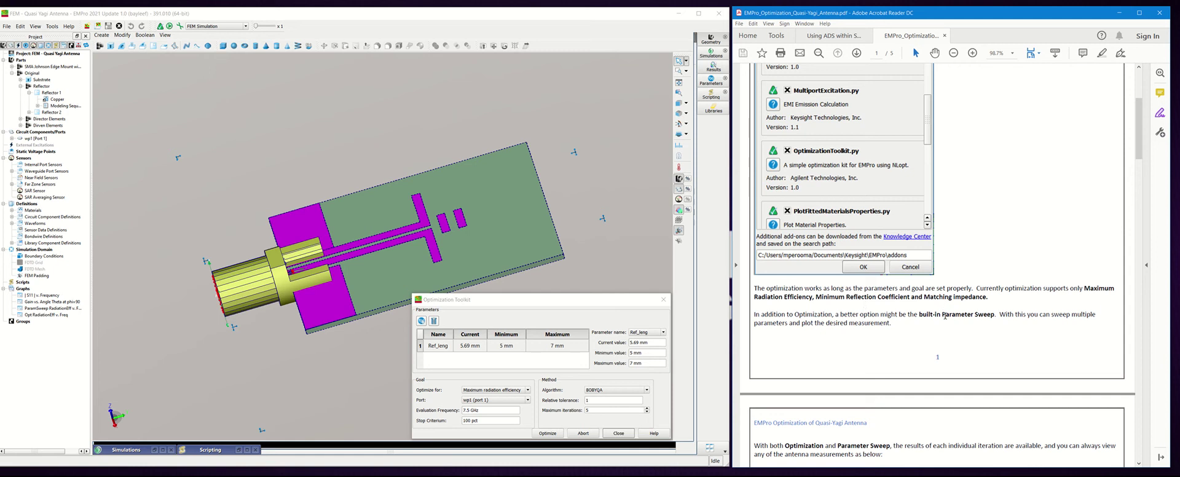
{"action": "scroll", "coordinate": [944, 316], "scroll_direction": "down", "scroll_amount": 2}
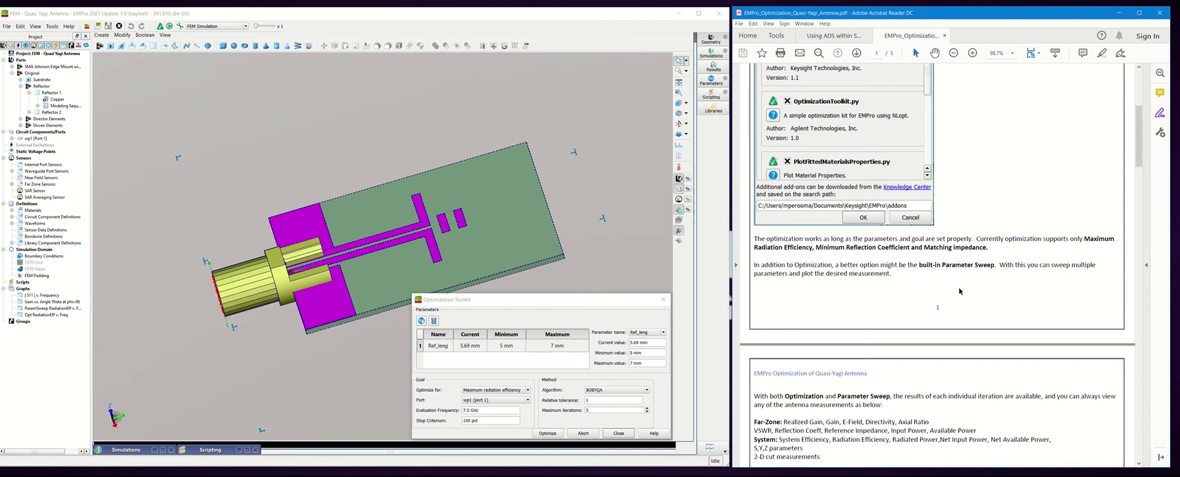
{"action": "scroll", "coordinate": [961, 292], "scroll_direction": "down", "scroll_amount": 1}
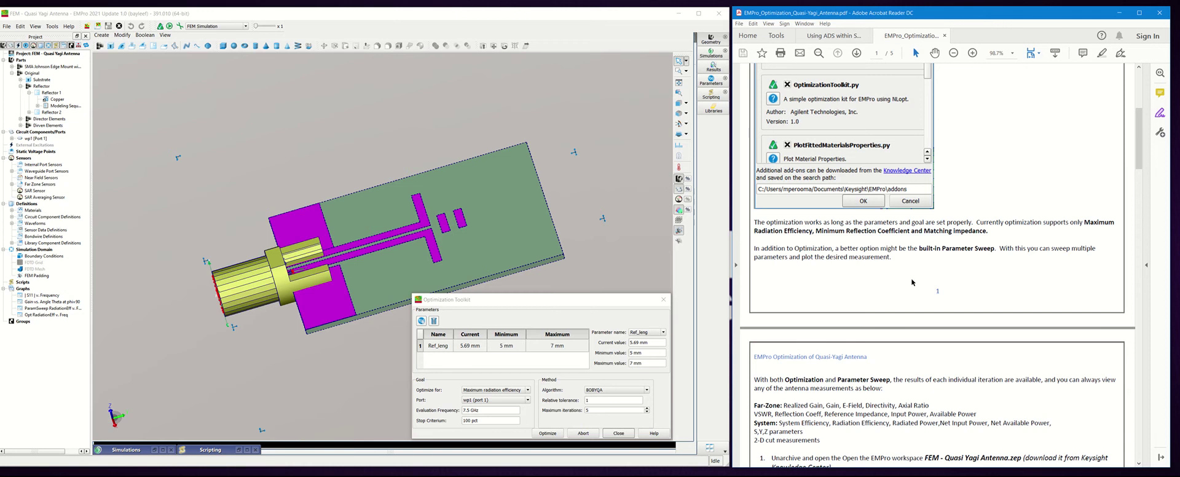
{"action": "scroll", "coordinate": [910, 279], "scroll_direction": "down", "scroll_amount": 1}
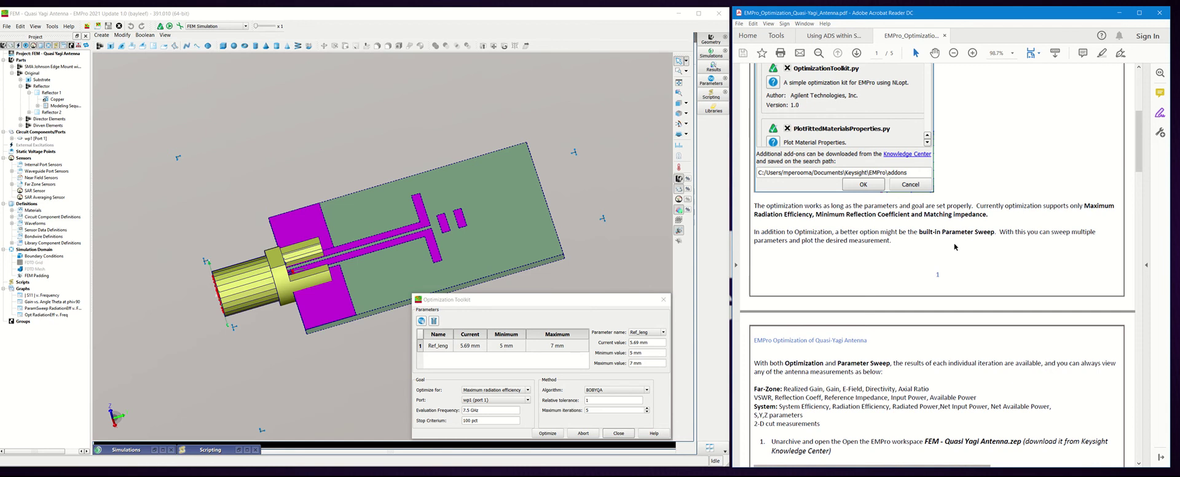
- Scroll to page 2's antenna image and step 2, where Ref_leng sets the element lengths
{"action": "scroll", "coordinate": [954, 246], "scroll_direction": "down", "scroll_amount": 4}
{"action": "scroll", "coordinate": [954, 246], "scroll_direction": "down", "scroll_amount": 3}
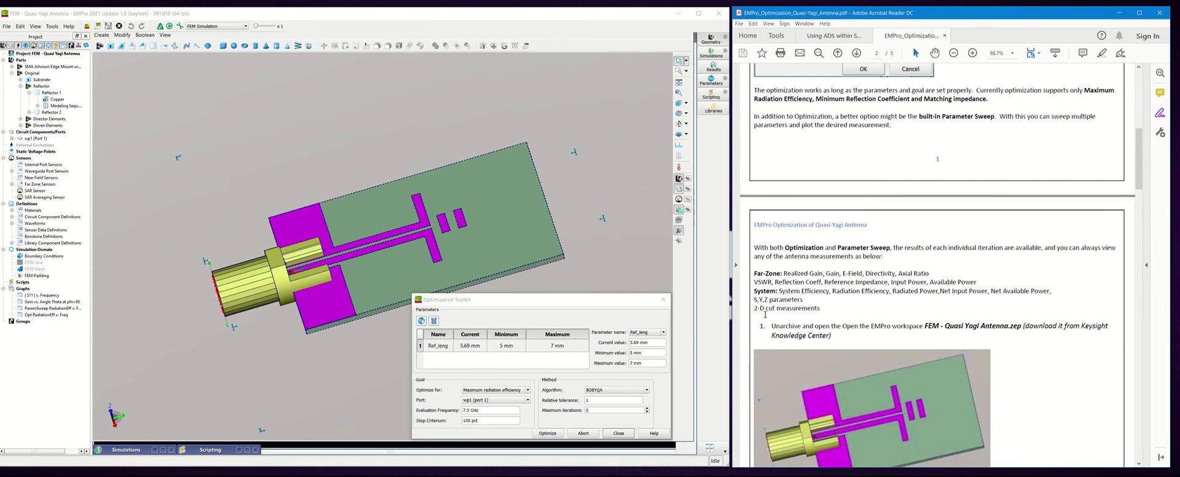
{"action": "scroll", "coordinate": [773, 288], "scroll_direction": "down", "scroll_amount": 2}
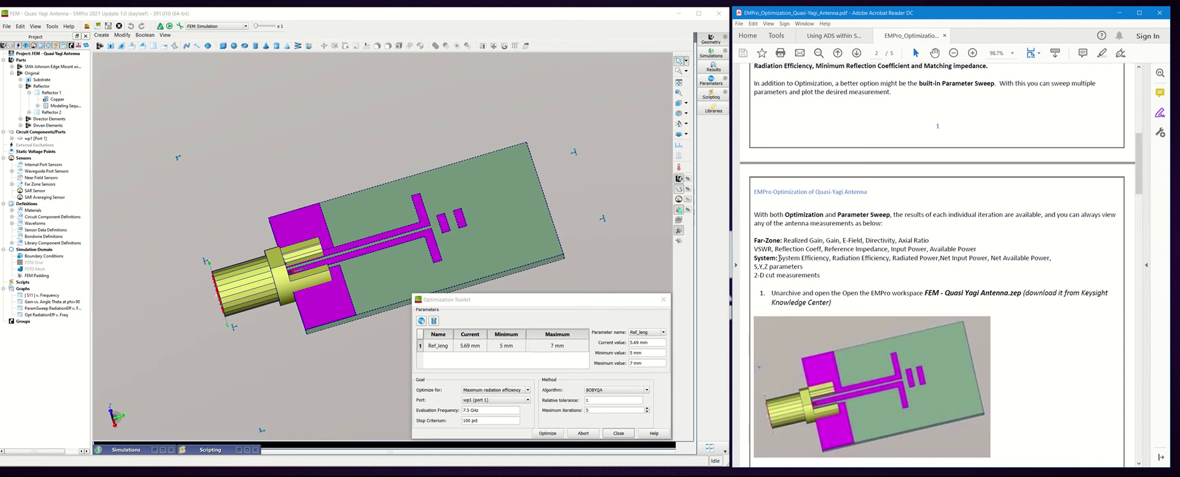
{"action": "scroll", "coordinate": [872, 253], "scroll_direction": "down", "scroll_amount": 2}
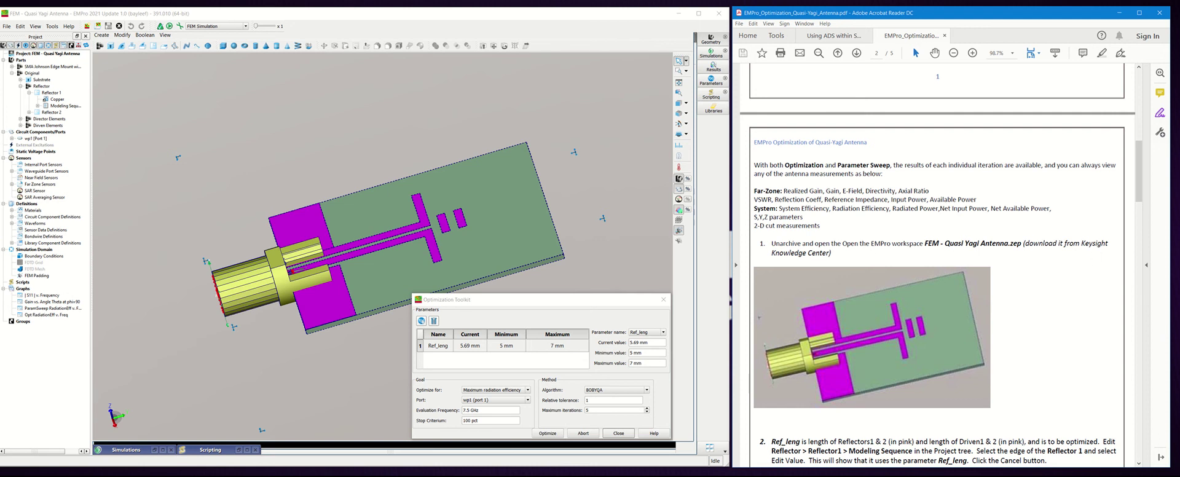
- Choose Unarchive Project from EMPro's File menu, then scroll to step 2's Edit Value screenshot
{"action": "left_click", "coordinate": [6, 27]}
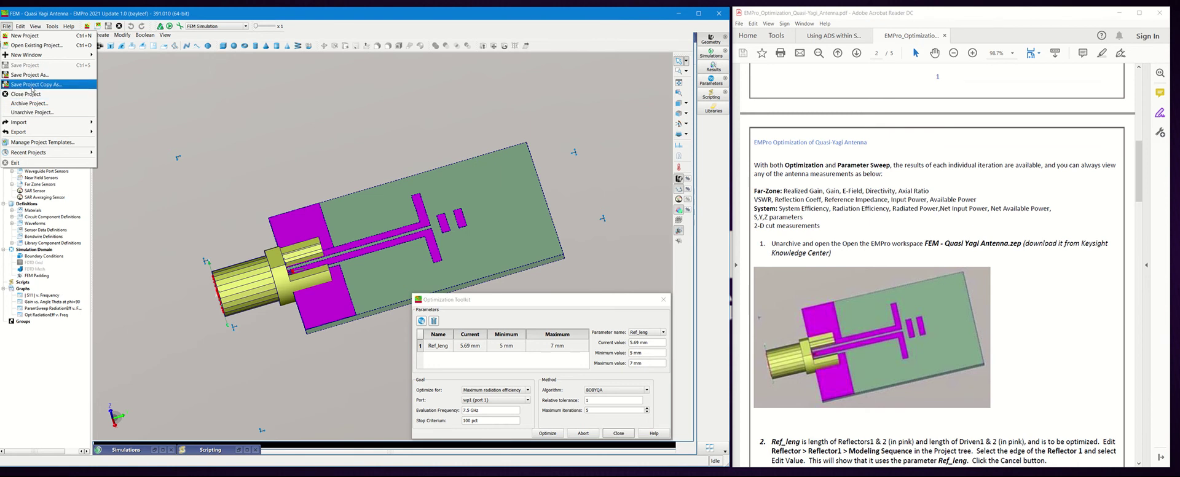
{"action": "left_click", "coordinate": [25, 113]}
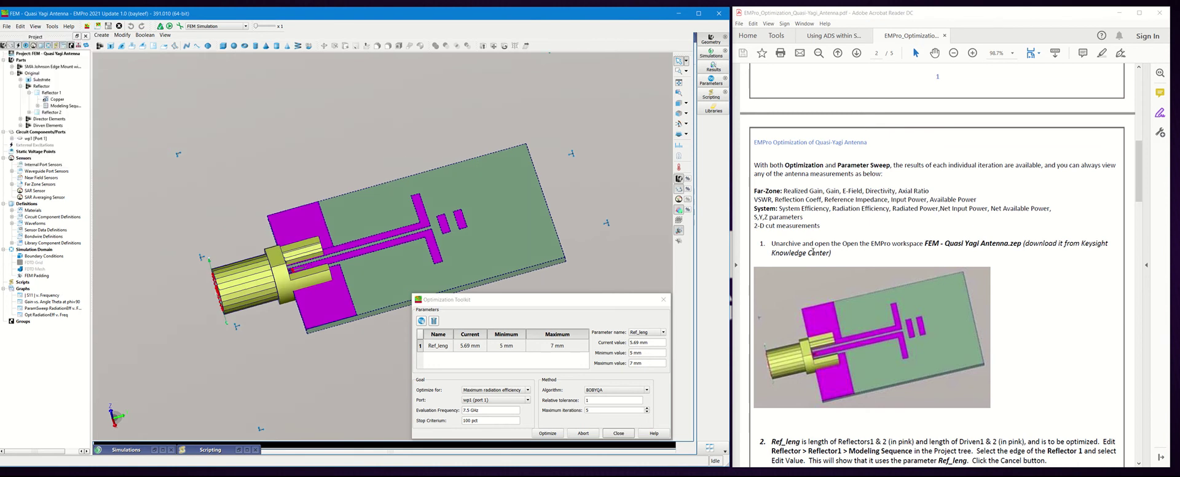
{"action": "left_click", "coordinate": [1074, 367]}
{"action": "scroll", "coordinate": [1074, 367], "scroll_direction": "down", "scroll_amount": 5}
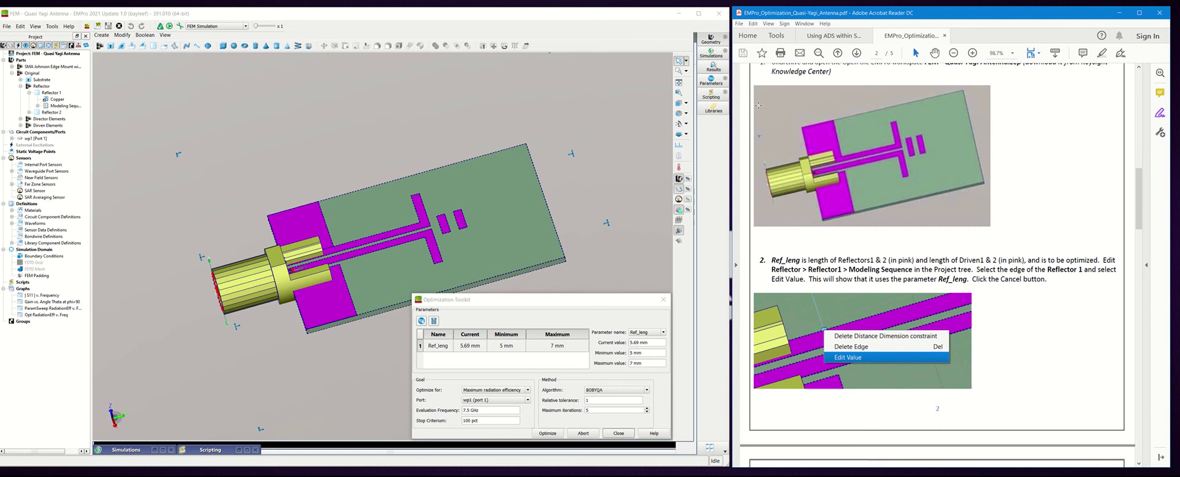
{"action": "left_click", "coordinate": [700, 83]}
{"action": "left_click_drag", "start_coordinate": [470, 94], "coordinate": [261, 88]}
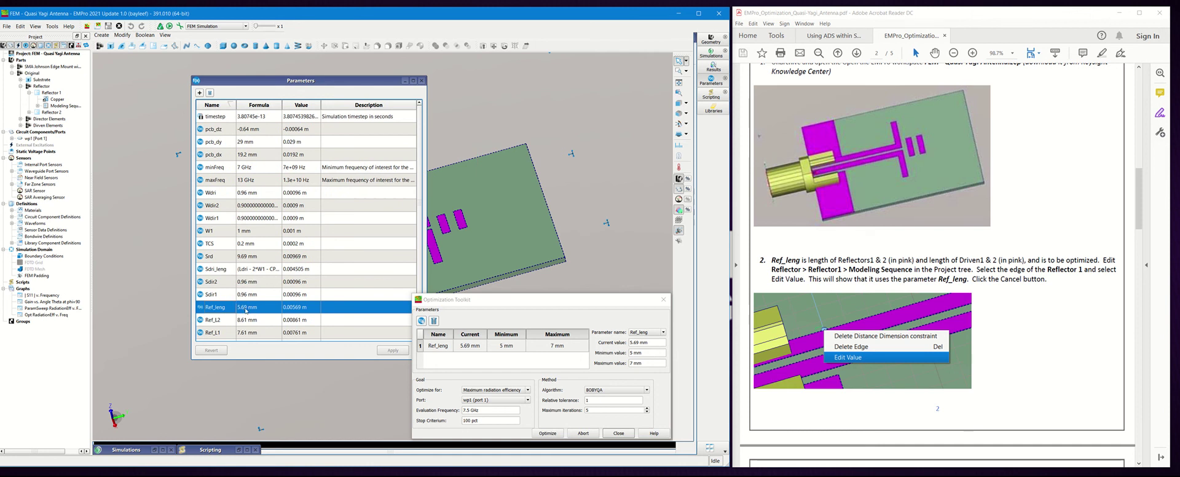
{"action": "left_click", "coordinate": [422, 81]}
{"action": "scroll", "coordinate": [1025, 344], "scroll_direction": "down", "scroll_amount": 1}
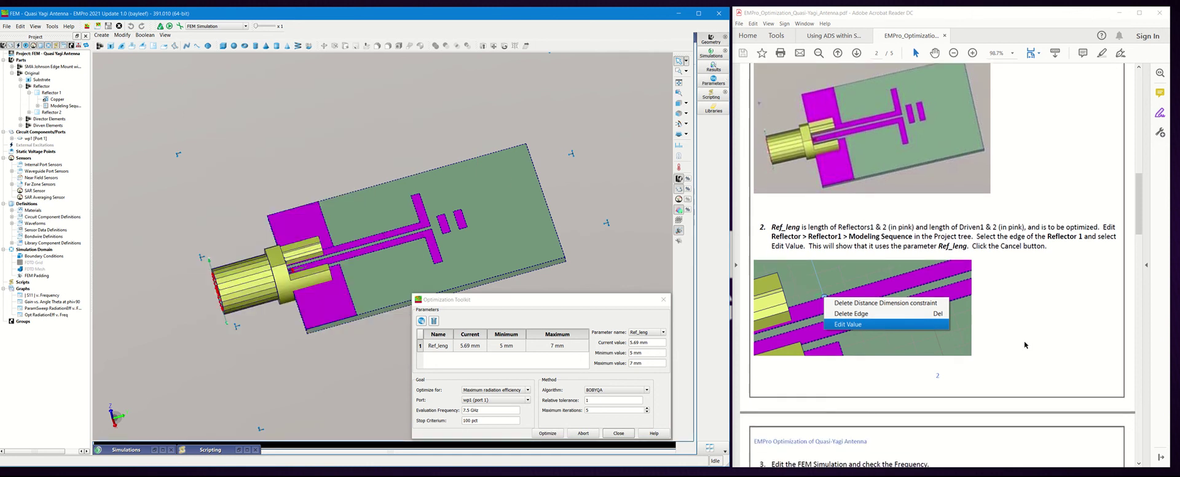
- Open Reflector 1's Sheet Body profile, confirm its edge uses Ref_leng, then cancel editing
{"action": "double_click", "coordinate": [57, 106]}
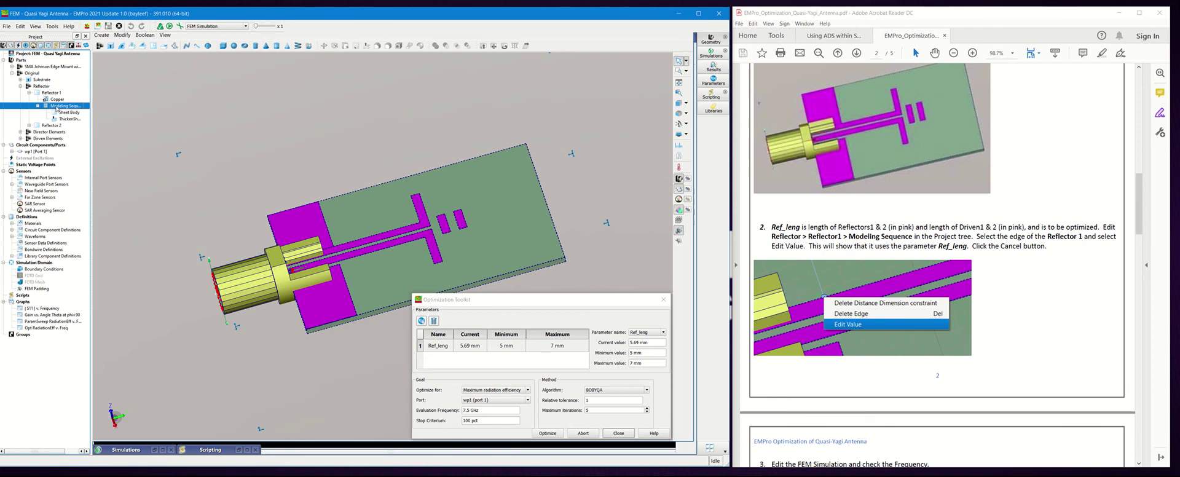
{"action": "double_click", "coordinate": [67, 112]}
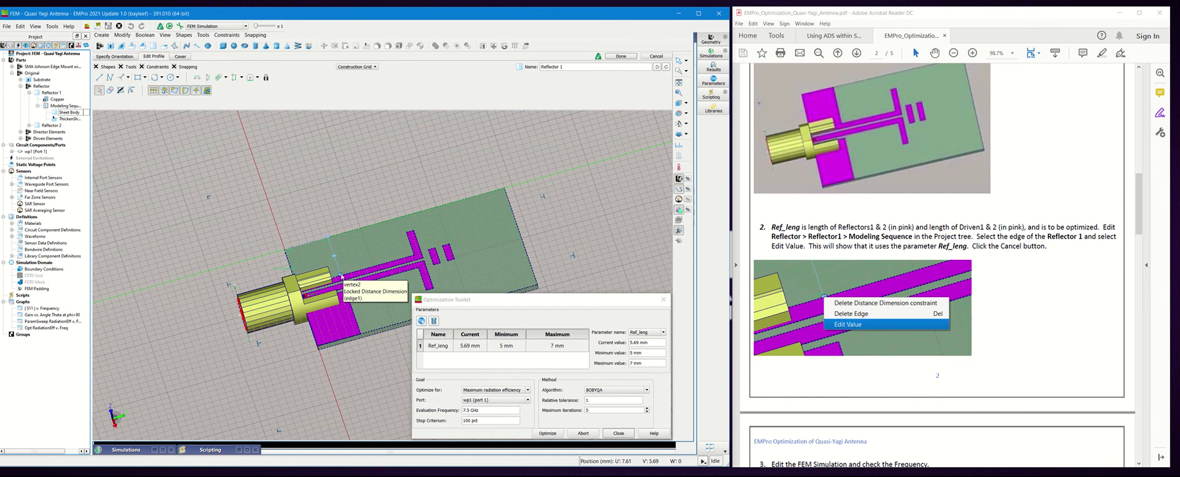
{"action": "scroll", "coordinate": [341, 277], "scroll_direction": "up", "scroll_amount": 4}
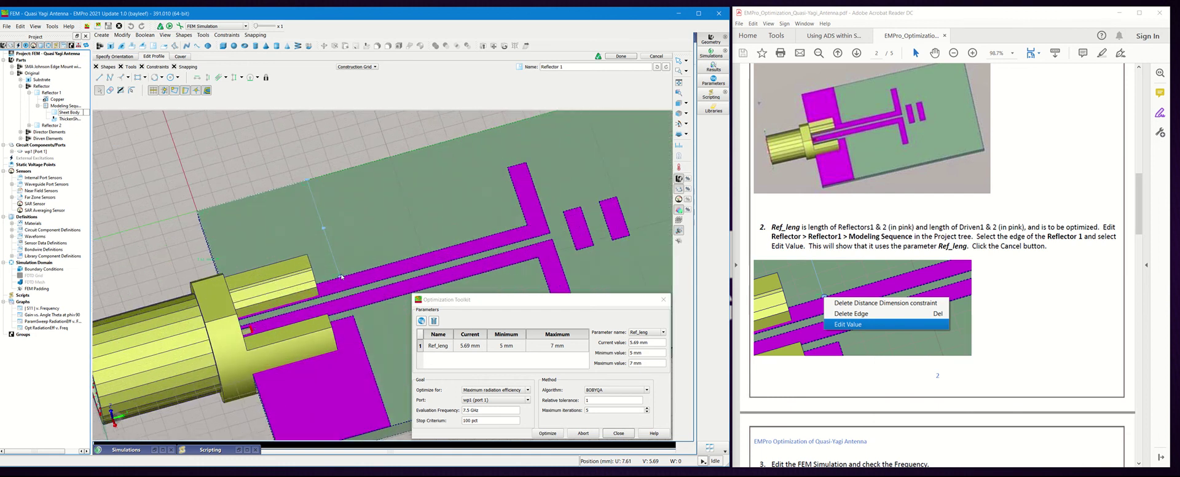
{"action": "right_click", "coordinate": [340, 278]}
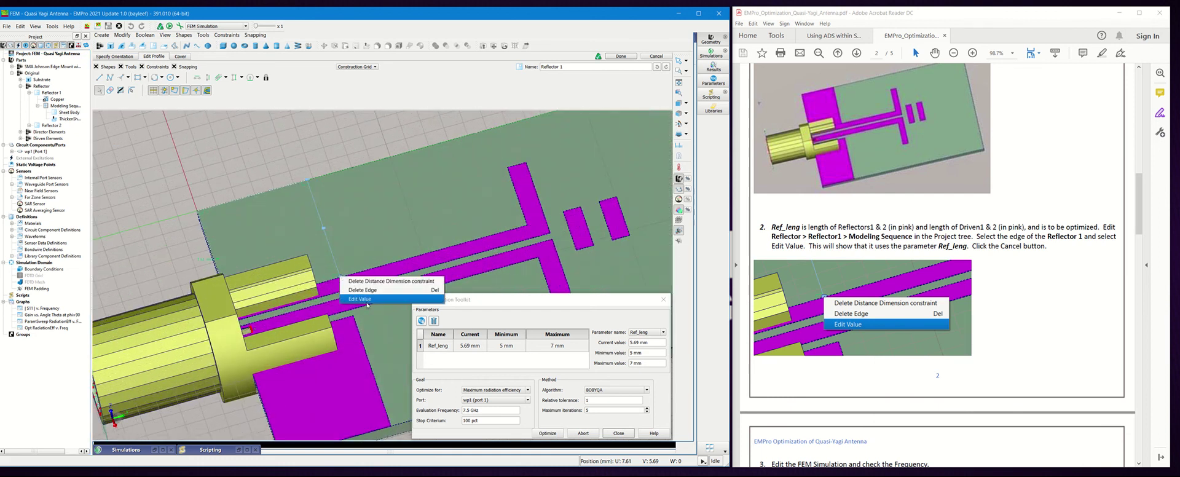
{"action": "left_click", "coordinate": [364, 299]}
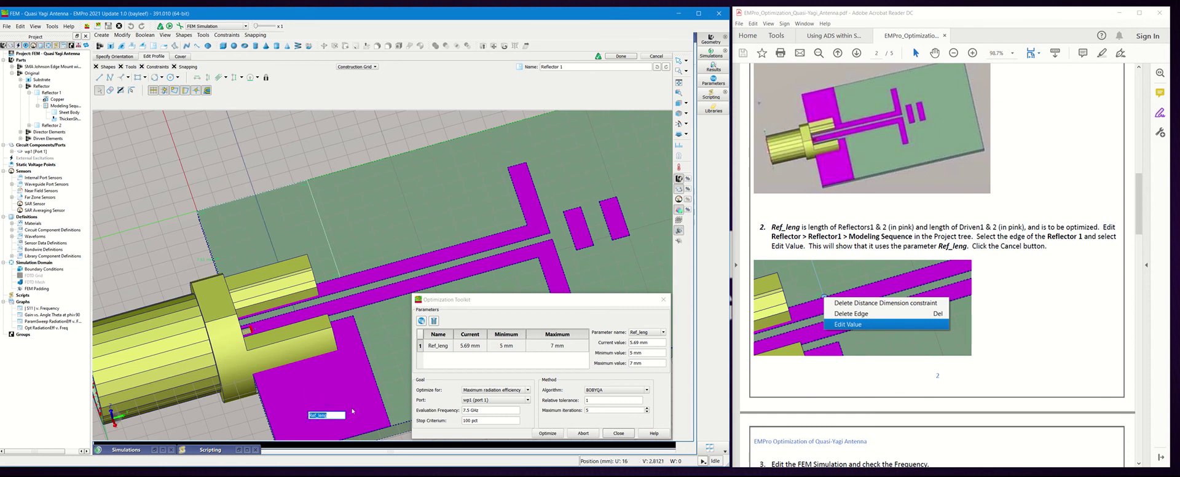
{"action": "left_click", "coordinate": [656, 56]}
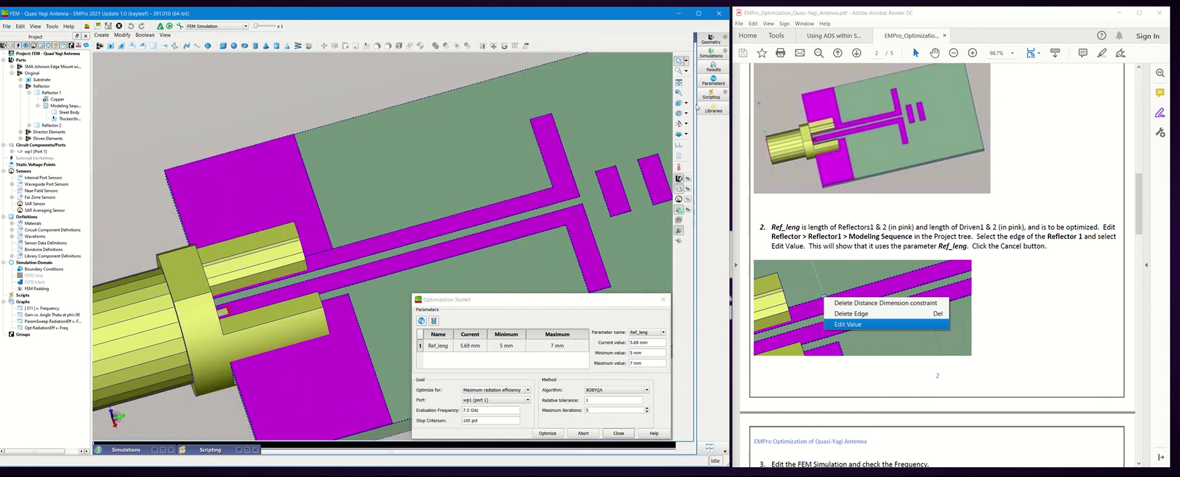
- Read step 5's optimization settings in the guide, then open Tools > Optimization Toolkit
{"action": "left_click", "coordinate": [1024, 321]}
{"action": "scroll", "coordinate": [1024, 321], "scroll_direction": "down", "scroll_amount": 5}
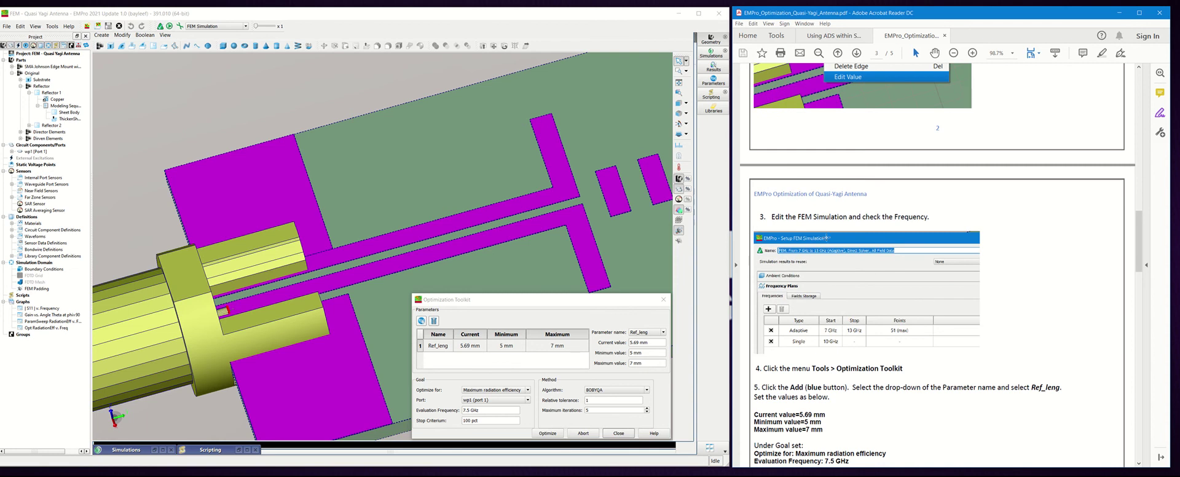
{"action": "scroll", "coordinate": [829, 238], "scroll_direction": "down", "scroll_amount": 1}
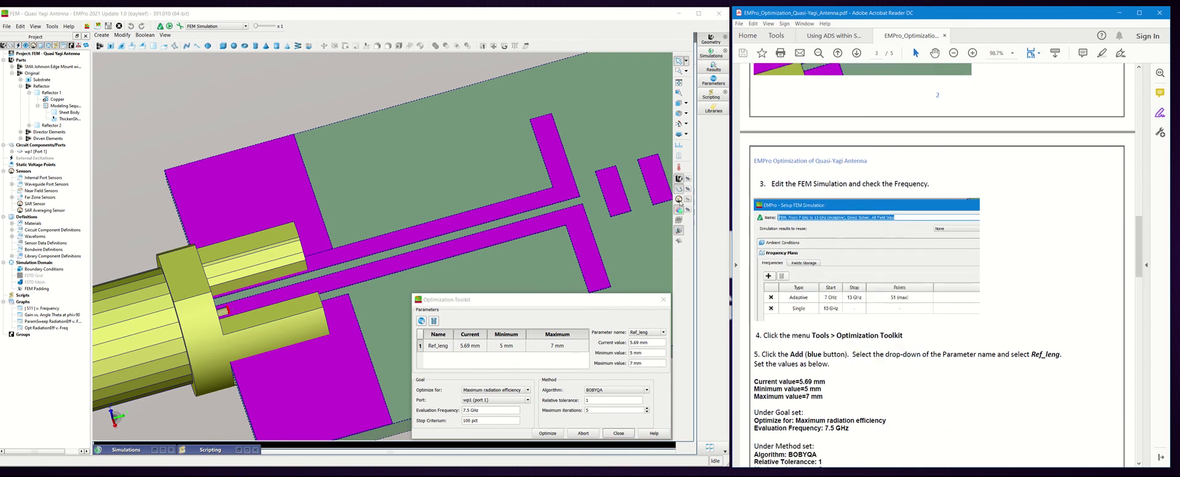
{"action": "left_click", "coordinate": [52, 26]}
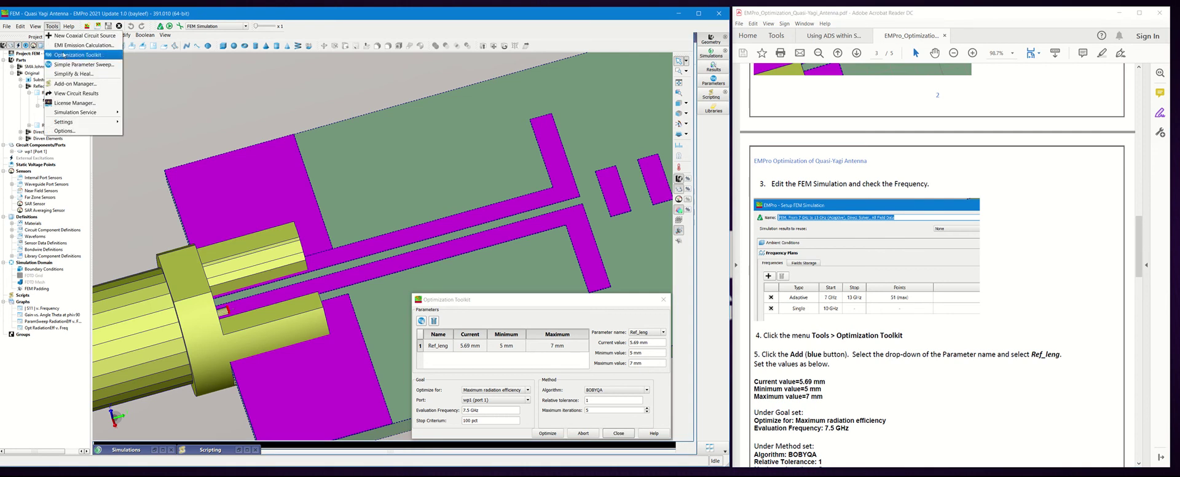
{"action": "left_click", "coordinate": [505, 300]}
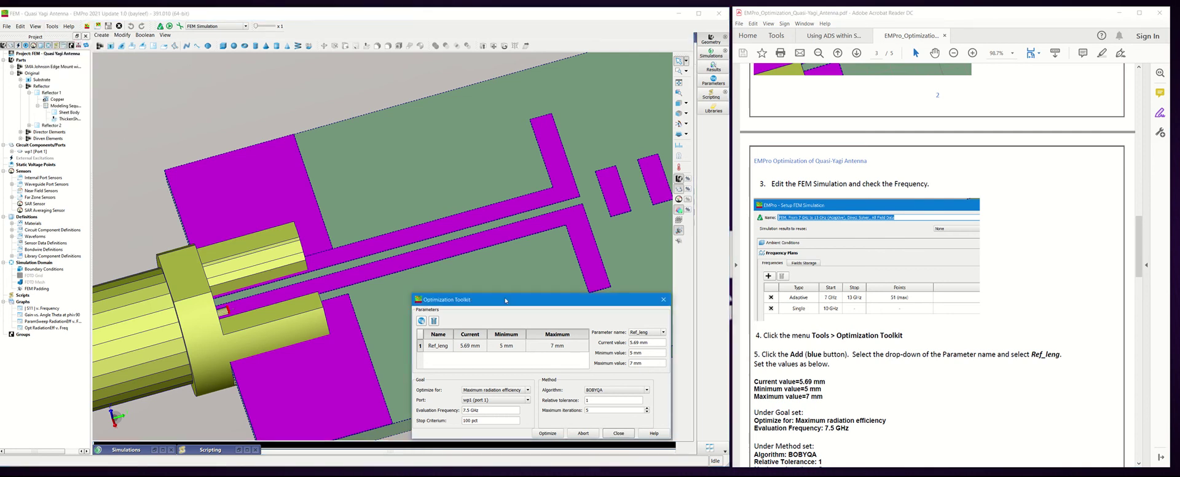
- Move the Optimization Toolkit dialog aside and select Ref_leng as the parameter
{"action": "left_click_drag", "start_coordinate": [499, 300], "coordinate": [481, 278]}
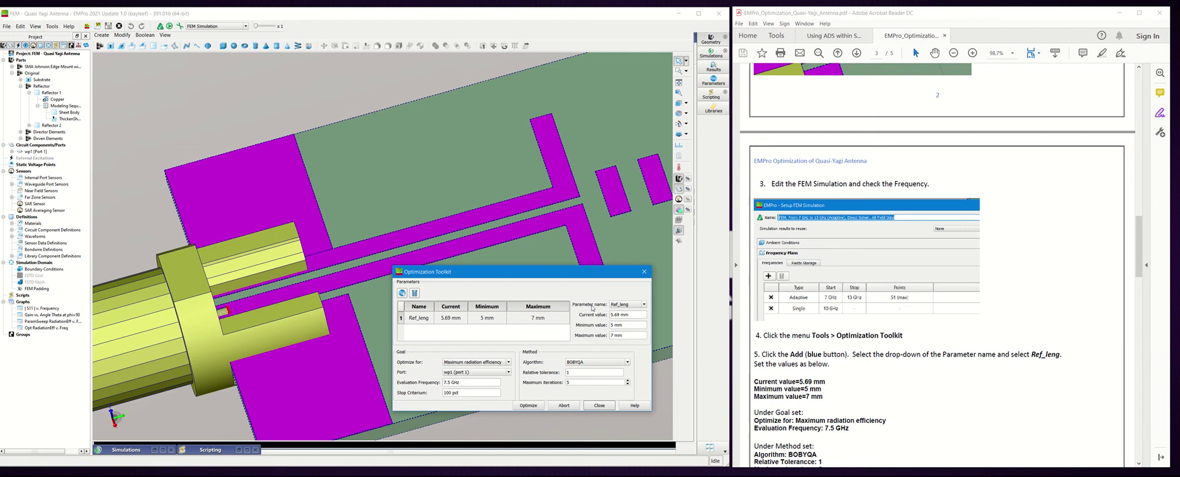
{"action": "left_click", "coordinate": [639, 308]}
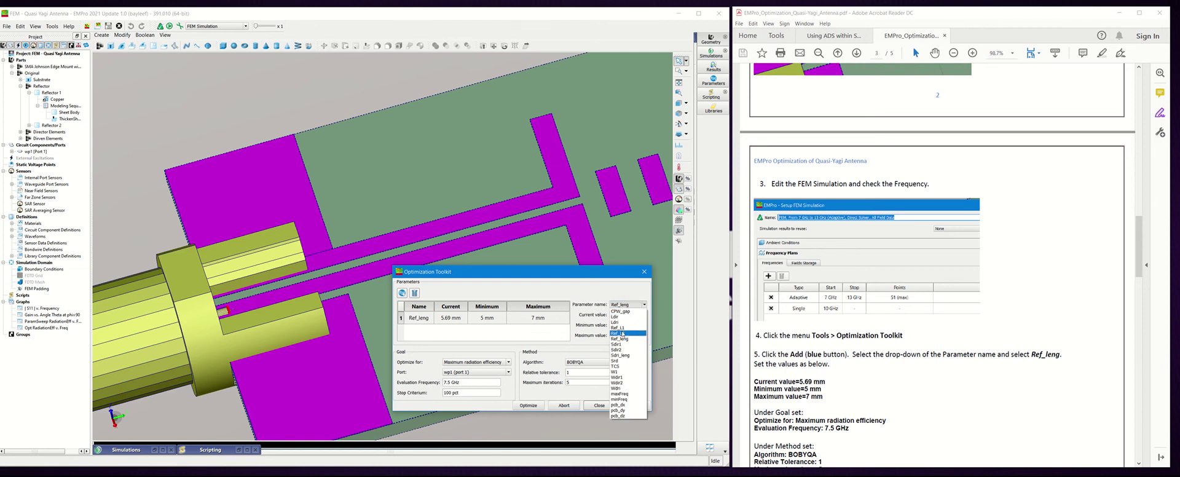
{"action": "left_click", "coordinate": [621, 338]}
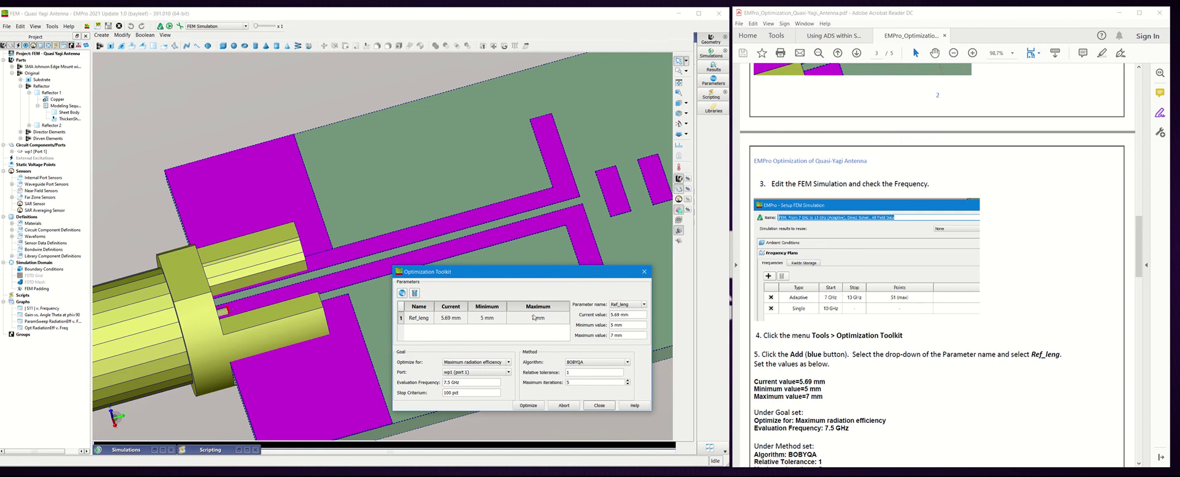
- Keep maximum radiation efficiency at 7.5 GHz and BOBYQA, then go to Relative tolerance
{"action": "left_click", "coordinate": [902, 391]}
{"action": "scroll", "coordinate": [902, 392], "scroll_direction": "down", "scroll_amount": 4}
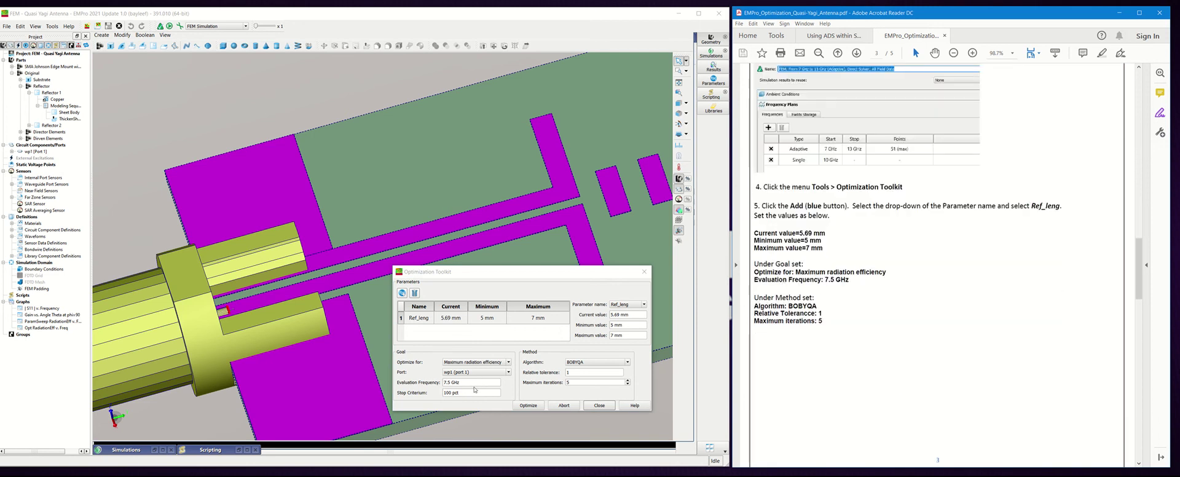
{"action": "left_click", "coordinate": [500, 366]}
{"action": "left_click", "coordinate": [495, 365]}
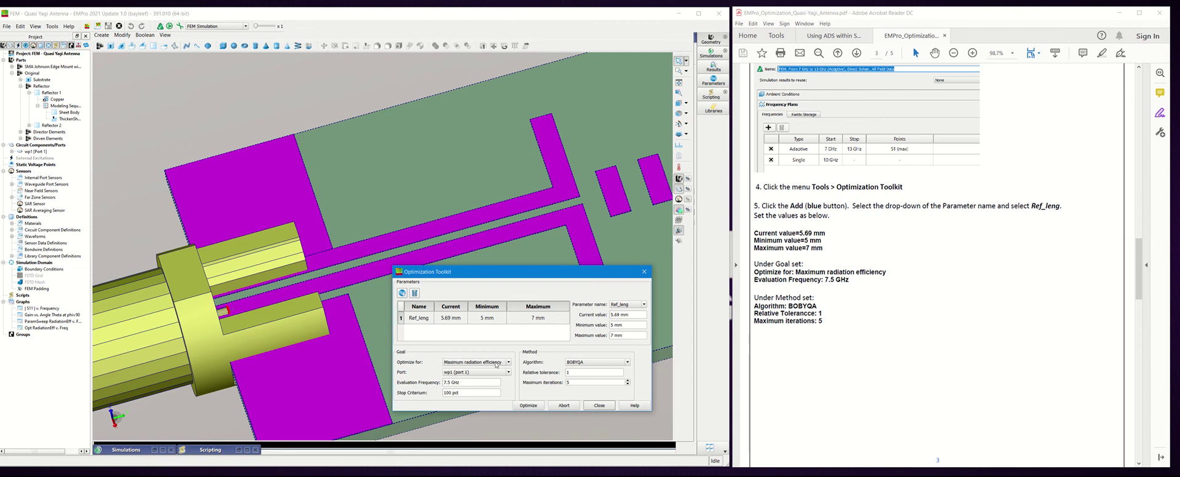
{"action": "double_click", "coordinate": [449, 383]}
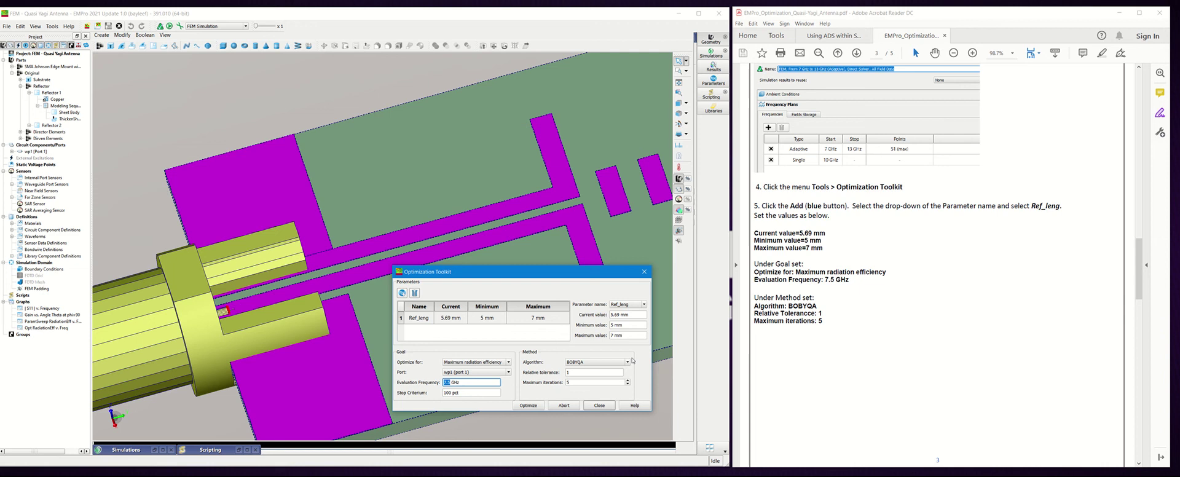
{"action": "left_click", "coordinate": [628, 361]}
{"action": "left_click", "coordinate": [628, 362]}
{"action": "key", "text": "Tab"}
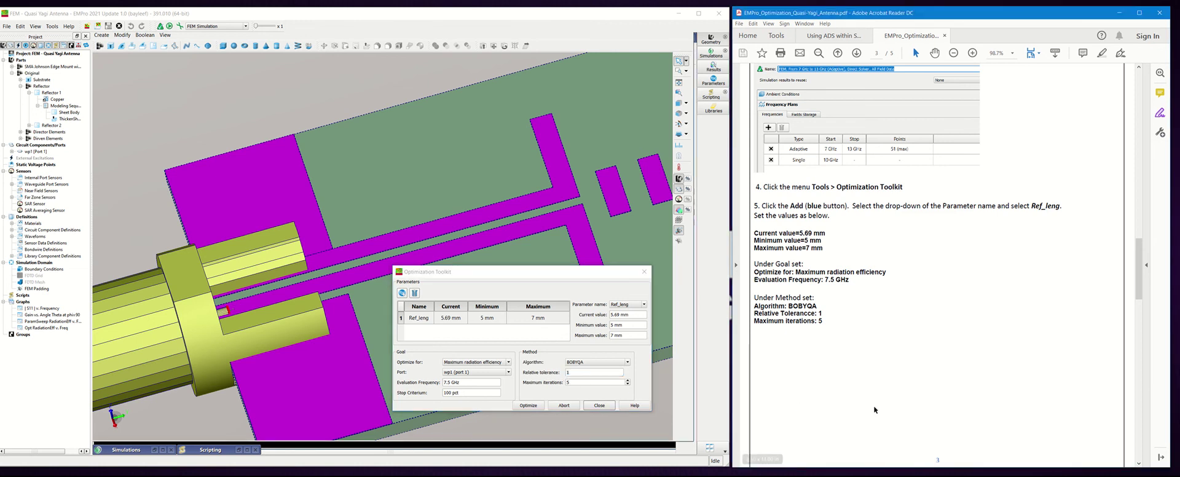
- Read page 4's optimization steps, then open the Scripting window showing iterations and Ref_leng optimum
{"action": "left_click", "coordinate": [797, 406]}
{"action": "scroll", "coordinate": [874, 407], "scroll_direction": "down", "scroll_amount": 5}
{"action": "scroll", "coordinate": [874, 406], "scroll_direction": "down", "scroll_amount": 3}
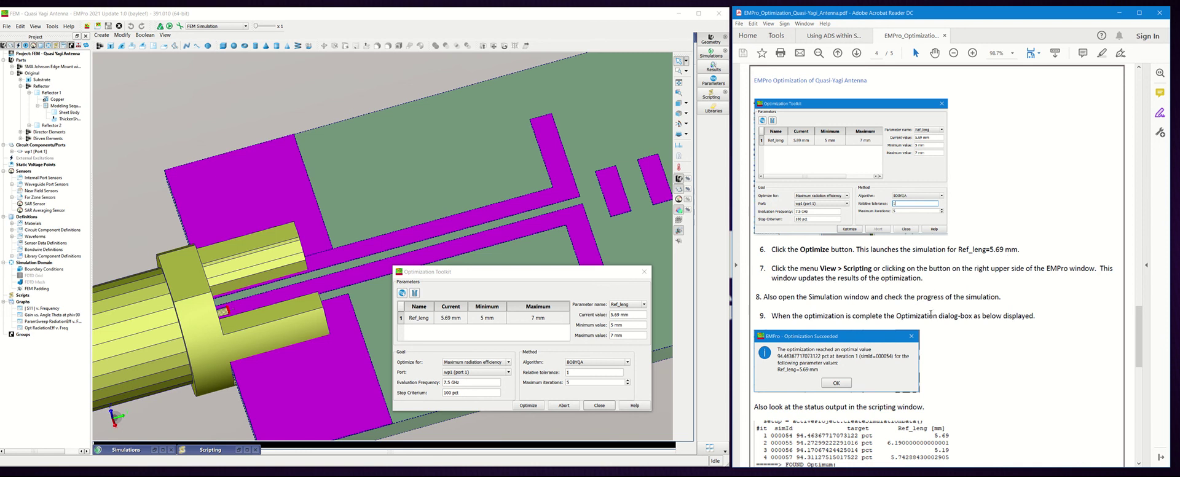
{"action": "scroll", "coordinate": [852, 295], "scroll_direction": "down", "scroll_amount": 1}
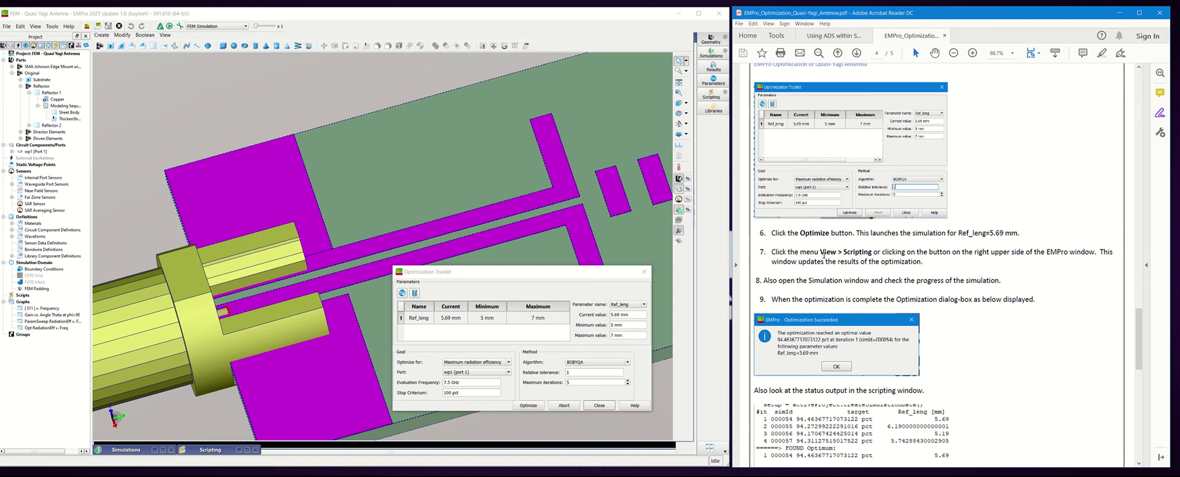
{"action": "left_click", "coordinate": [713, 98]}
{"action": "scroll", "coordinate": [190, 339], "scroll_direction": "up", "scroll_amount": 4}
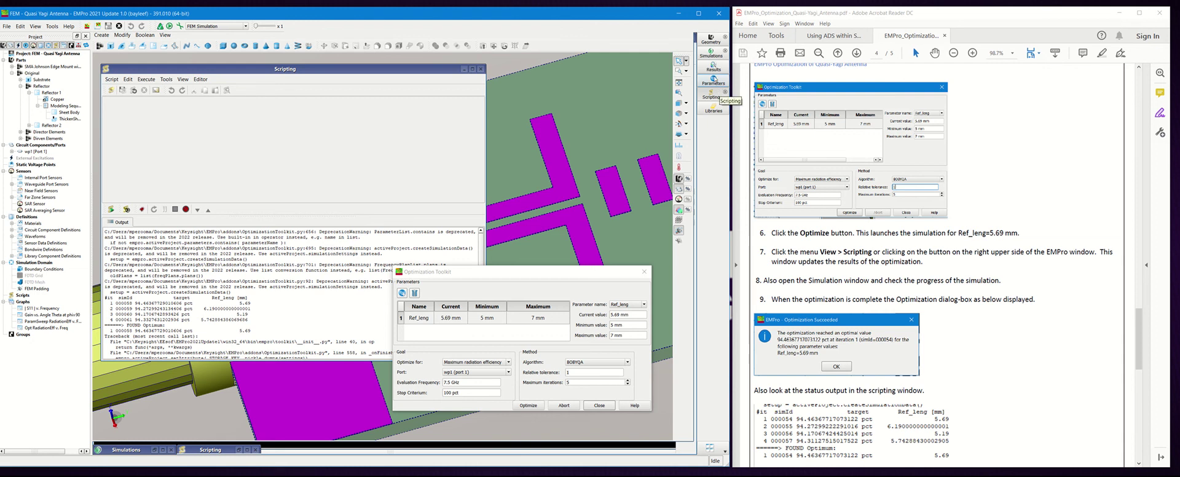
- Open the Simulations window listing the FEM runs for Ref_leng 5.69 mm and 5.19 mm
{"action": "left_click", "coordinate": [711, 53]}
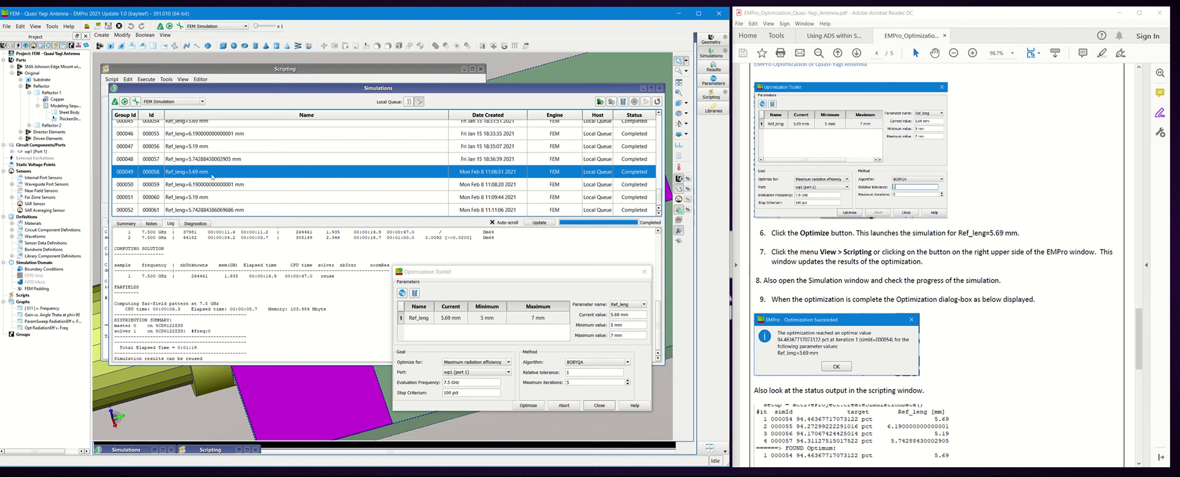
{"action": "left_click", "coordinate": [995, 338]}
{"action": "scroll", "coordinate": [994, 339], "scroll_direction": "down", "scroll_amount": 2}
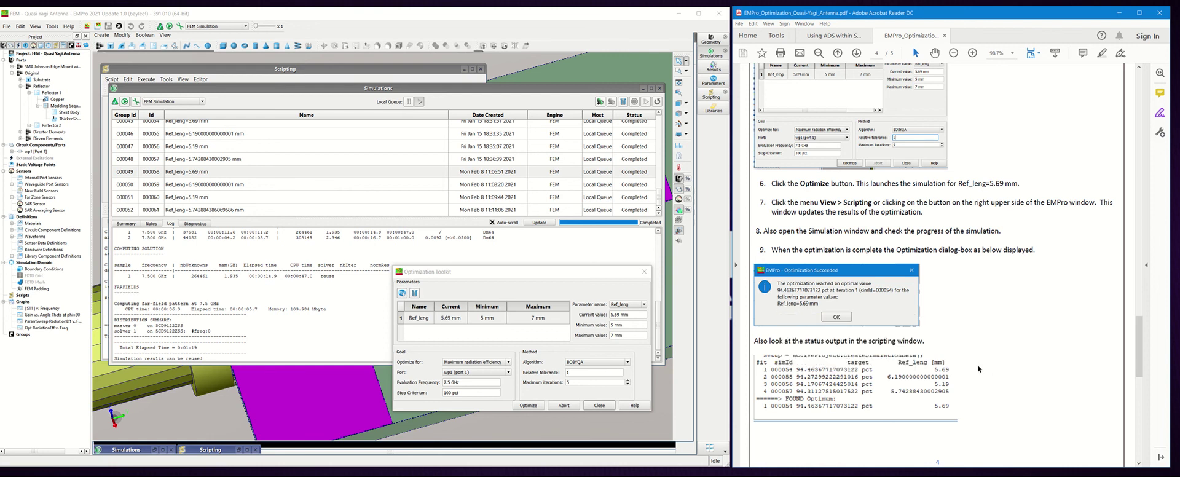
{"action": "scroll", "coordinate": [978, 369], "scroll_direction": "down", "scroll_amount": 3}
- Scroll through page 5's result plots, then drag the scrollbar back to page 1
{"action": "scroll", "coordinate": [979, 369], "scroll_direction": "down", "scroll_amount": 7}
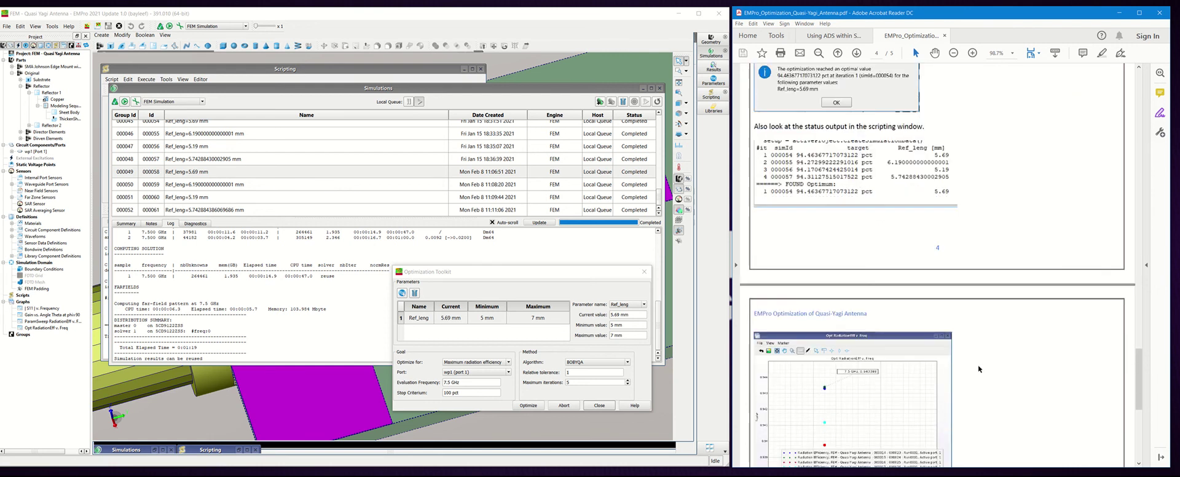
{"action": "scroll", "coordinate": [979, 368], "scroll_direction": "down", "scroll_amount": 2}
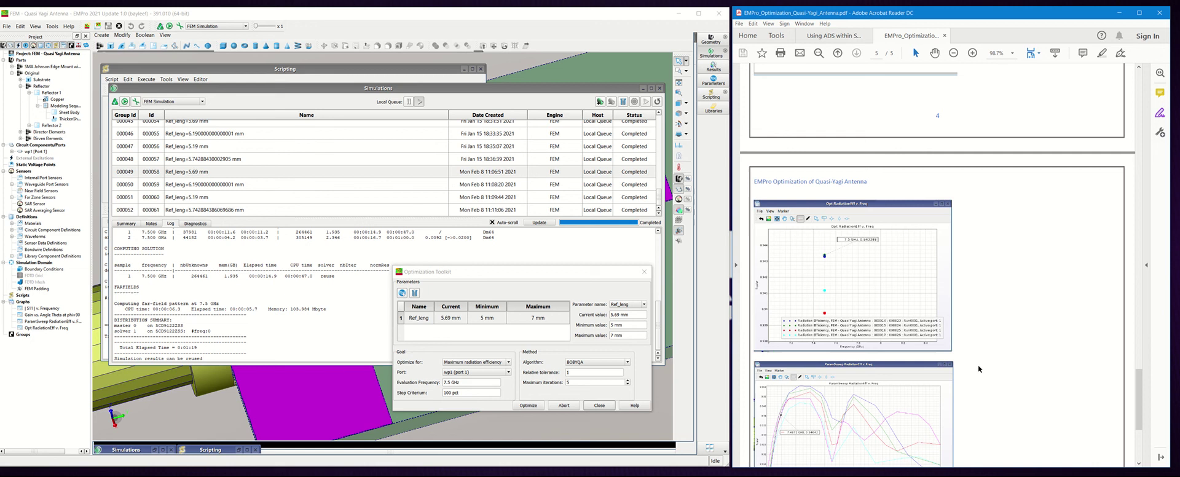
{"action": "scroll", "coordinate": [991, 318], "scroll_direction": "down", "scroll_amount": 2}
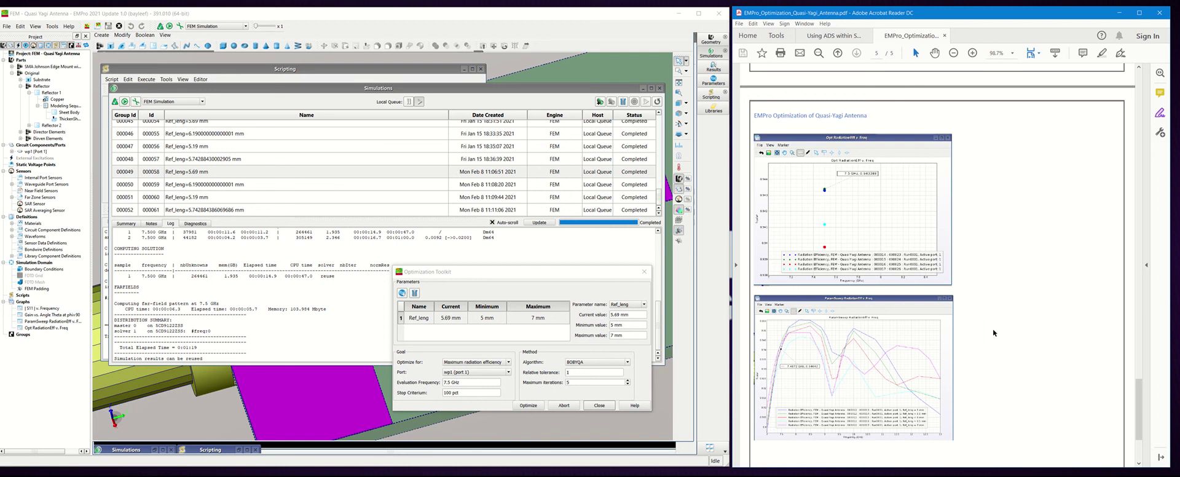
{"action": "scroll", "coordinate": [993, 332], "scroll_direction": "down", "scroll_amount": 2}
{"action": "scroll", "coordinate": [993, 333], "scroll_direction": "down", "scroll_amount": 2}
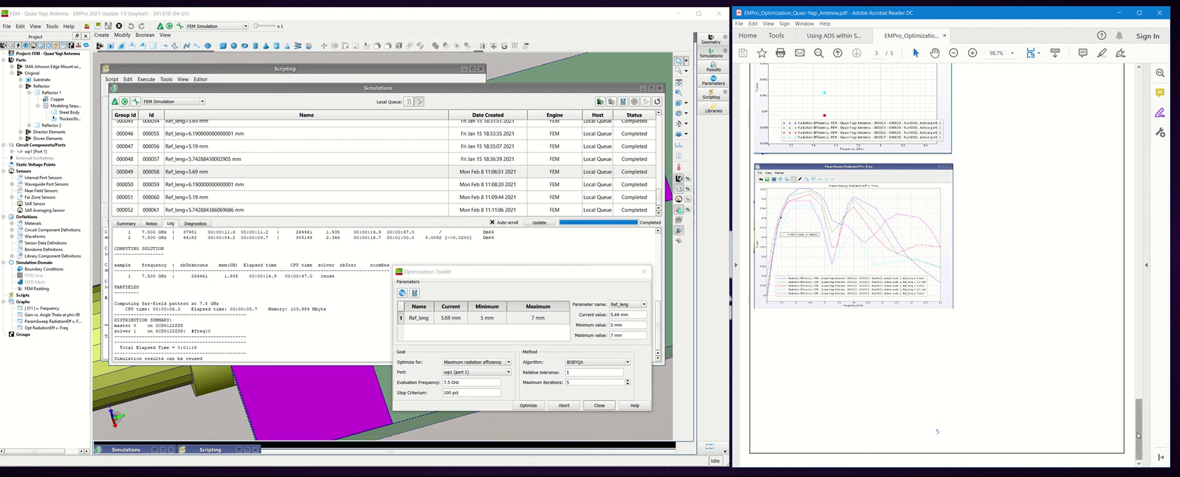
{"action": "left_click_drag", "start_coordinate": [1136, 437], "coordinate": [1136, 109]}
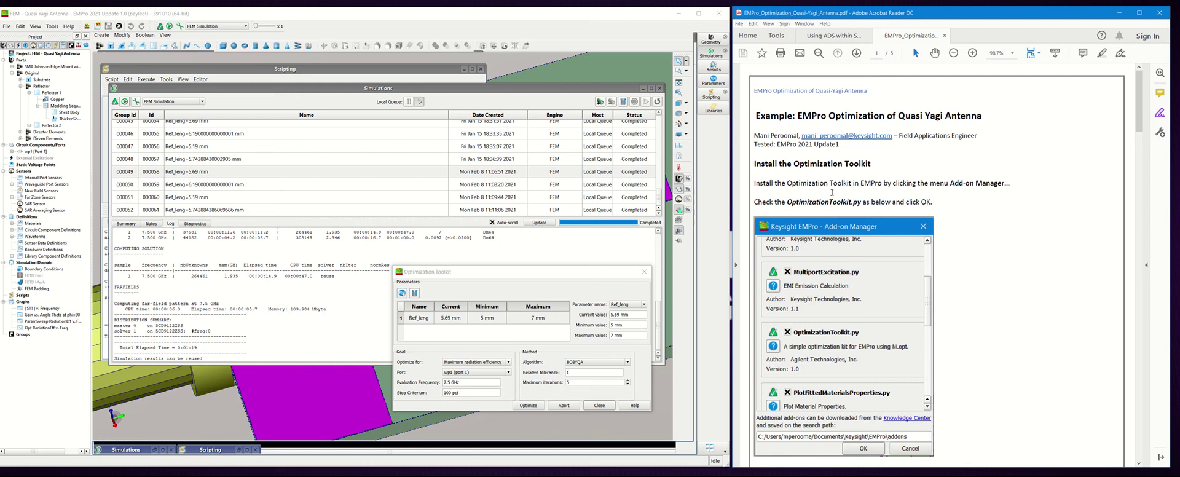